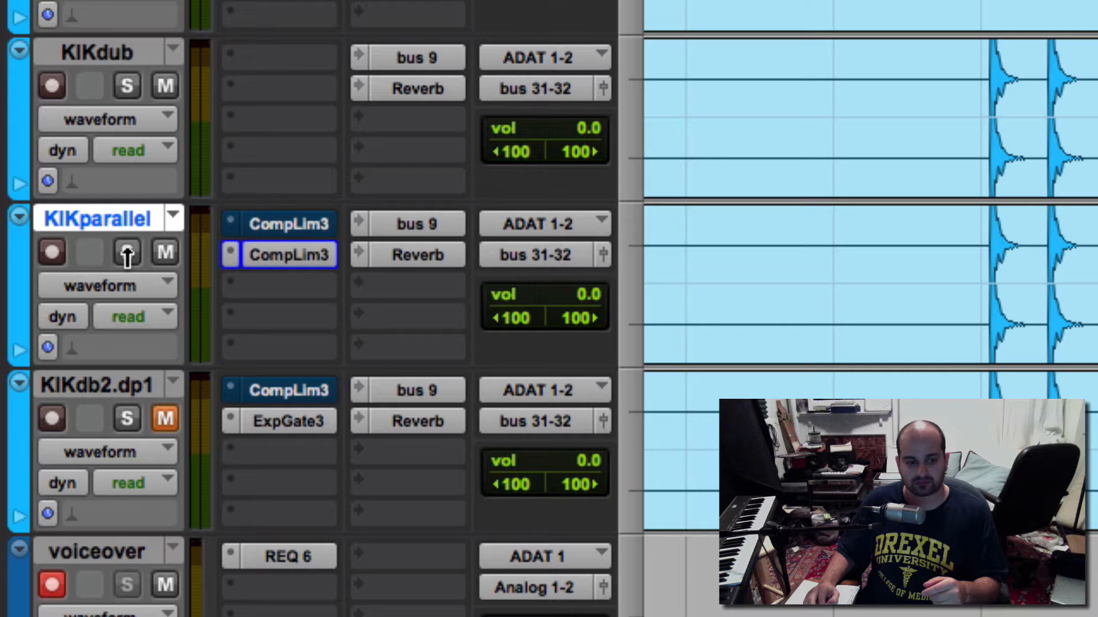
- Solo the KIKparallel track, bypass its second CompLim3 insert and play the uncompressed kick
click(334, 499)
right_click(495, 502)
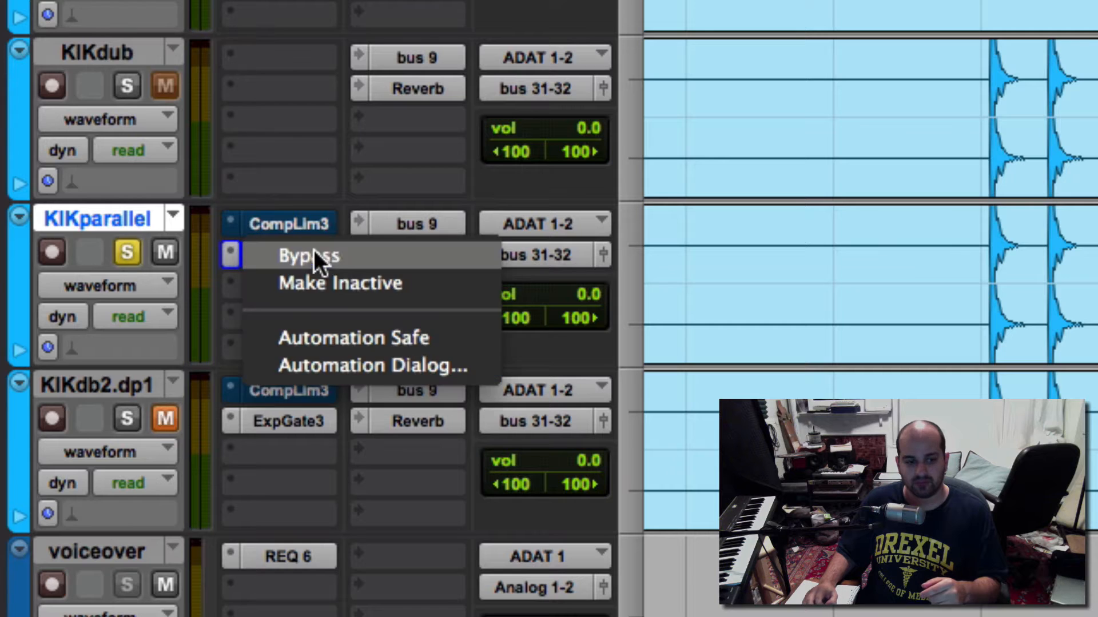
click(353, 252)
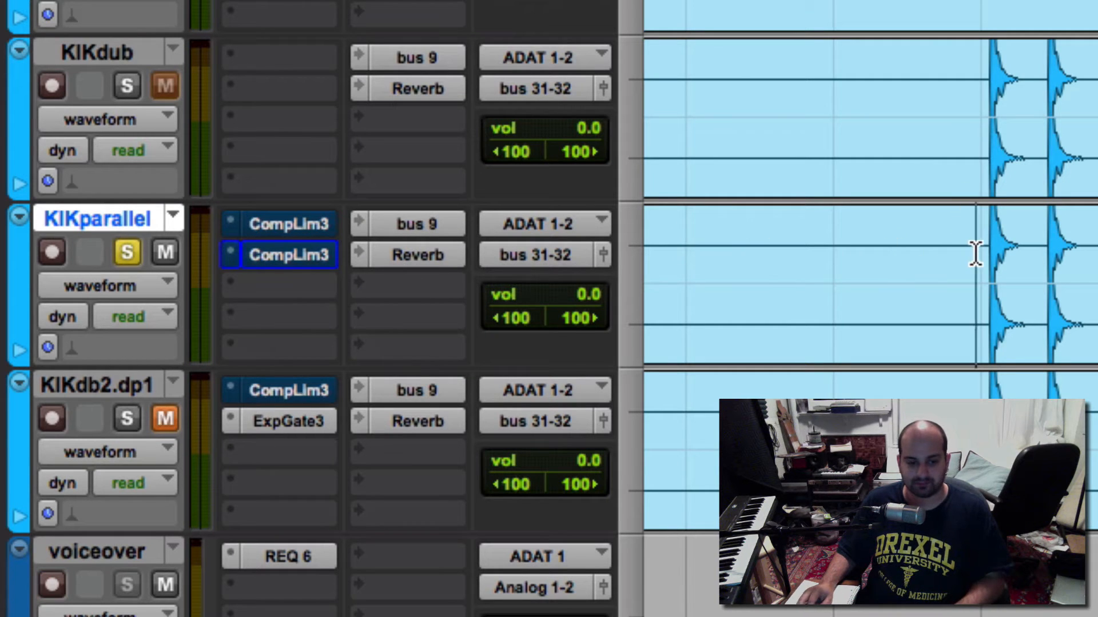
key(space)
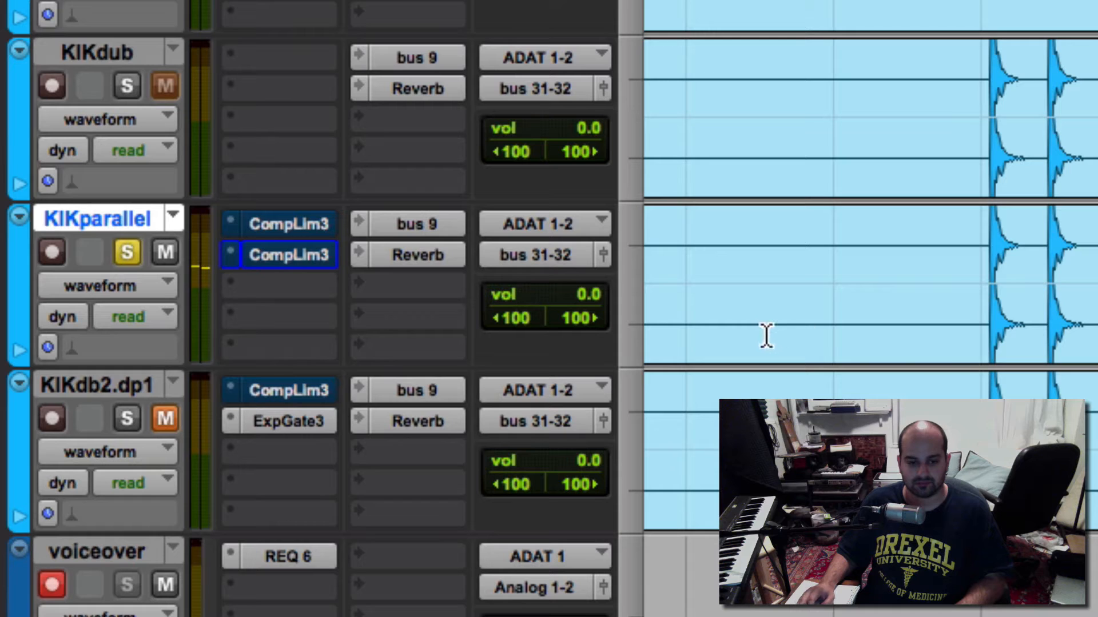
- Take KIKparallel's second CompLim3 out of bypass and lower the track's volume to -15.6 dB
click(297, 249)
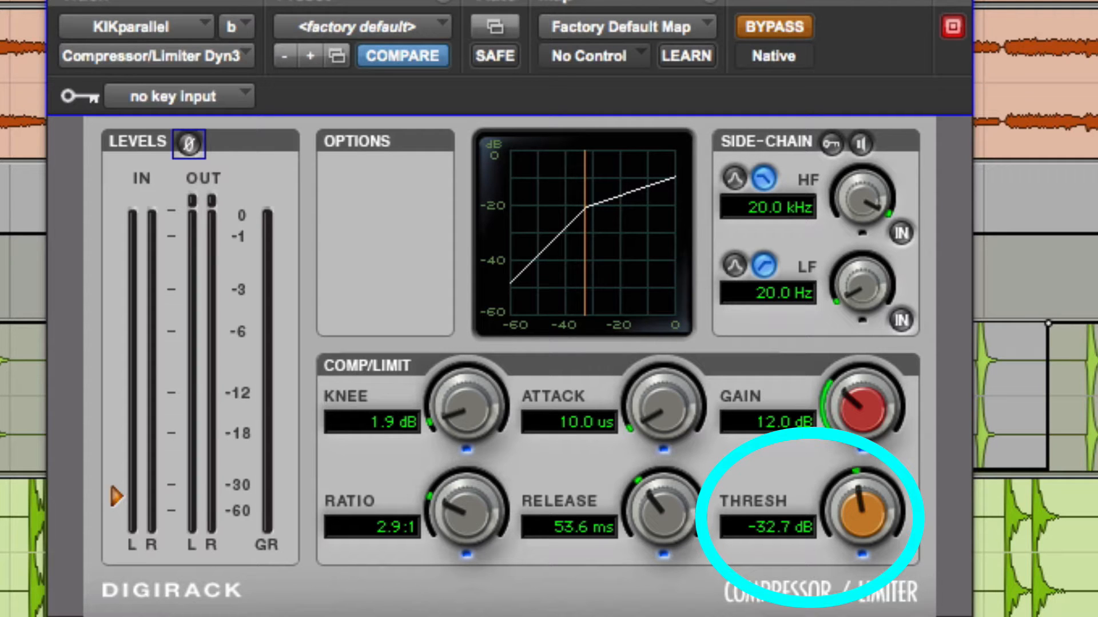
click(756, 26)
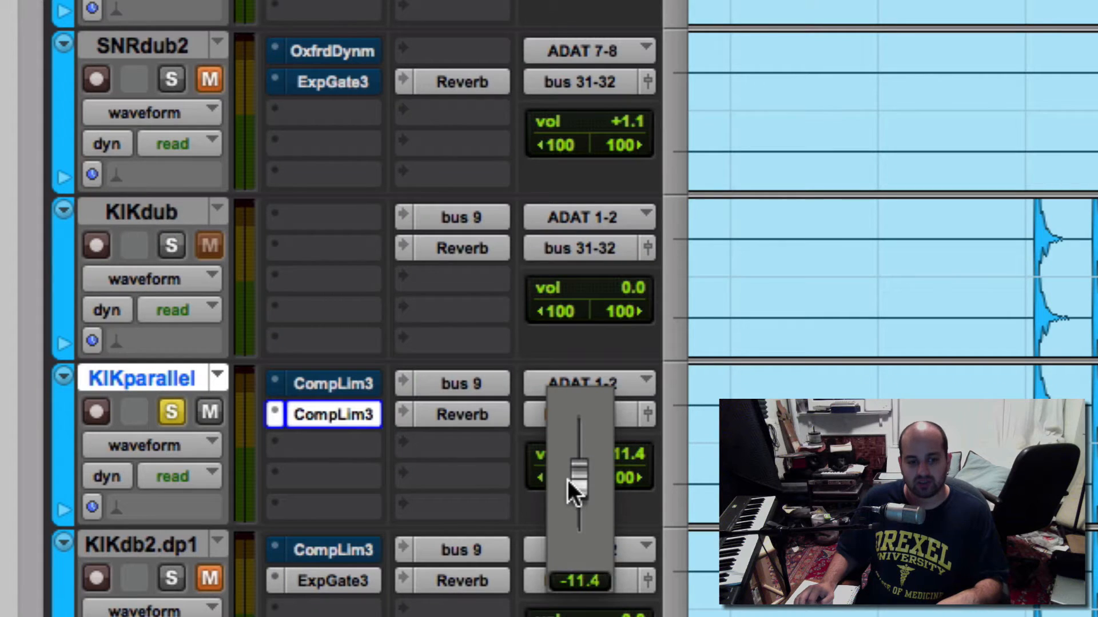
drag(568, 479, 558, 493)
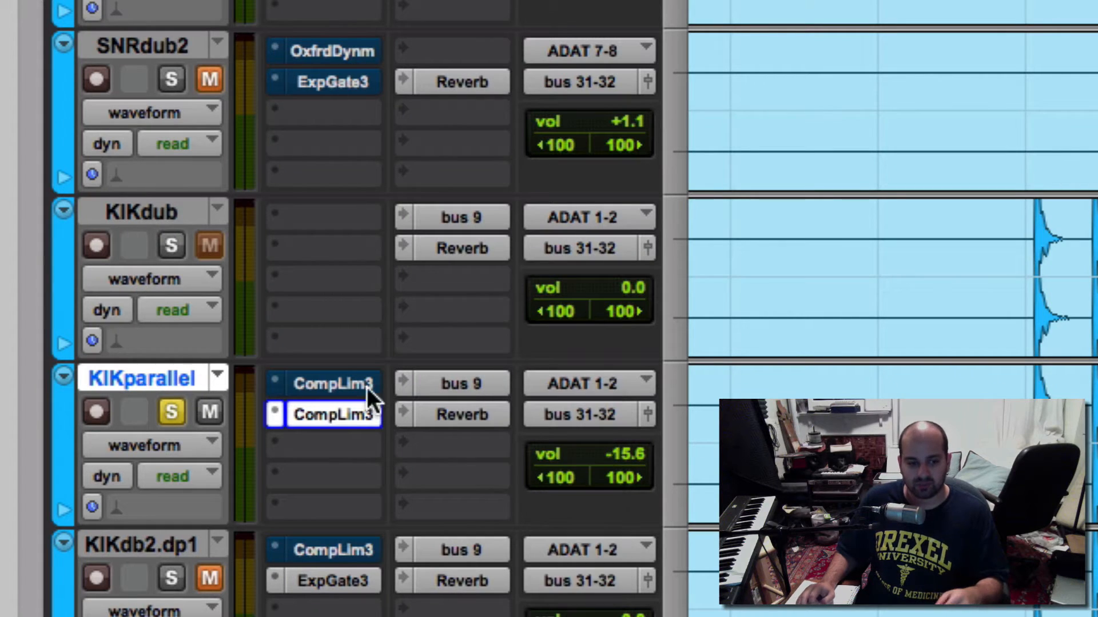
- Solo KIKdub together with KIKparallel and blend in the parallel track, bringing its volume up from silence to -12.9 dB
click(171, 246)
click(173, 410)
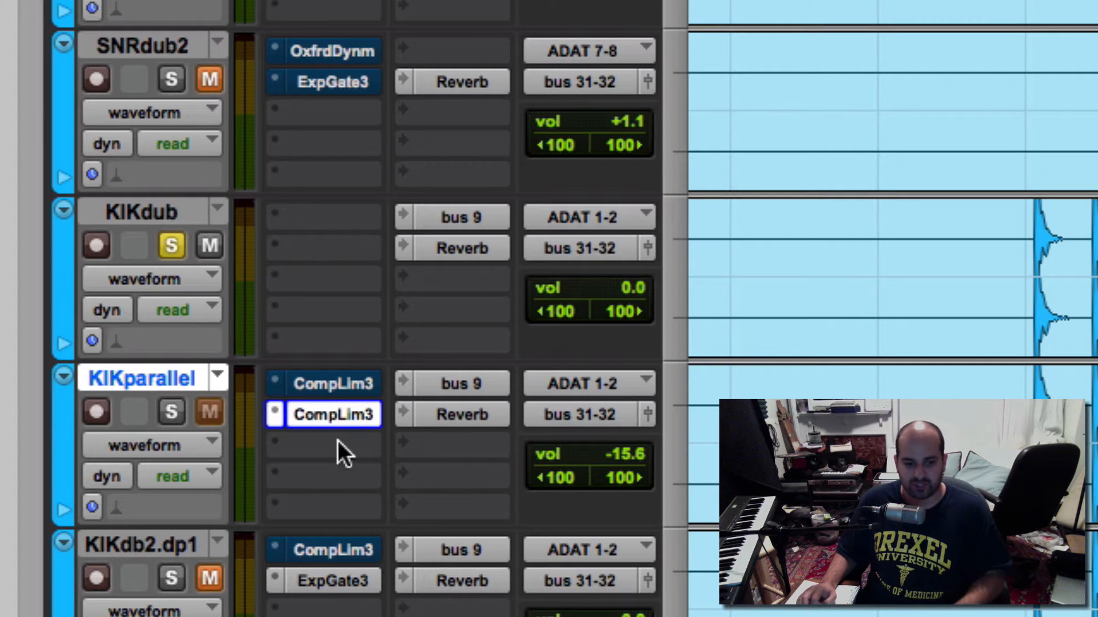
click(173, 411)
drag(586, 457, 586, 557)
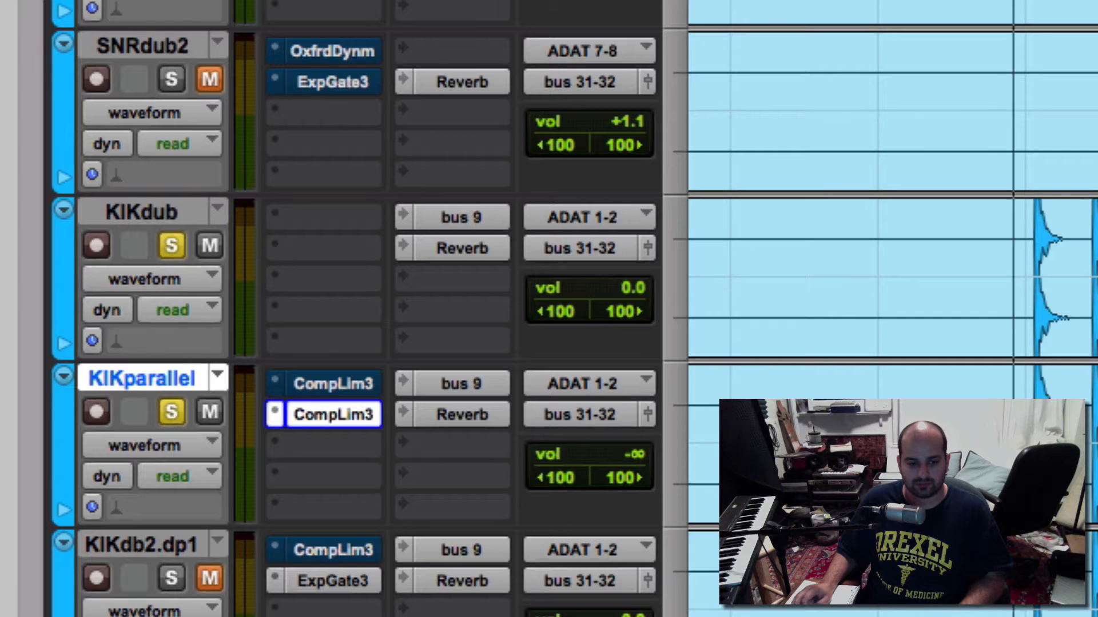
drag(571, 452, 575, 394)
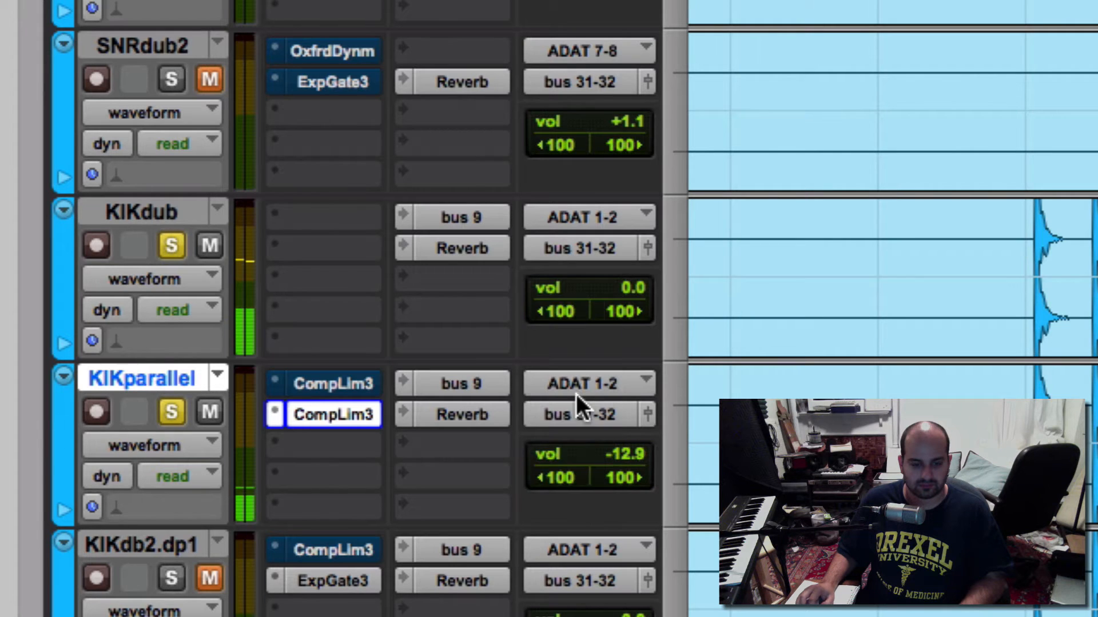
- Mute and unmute KIKparallel to compare the kick with and without the parallel track, and close its compressor window
click(210, 411)
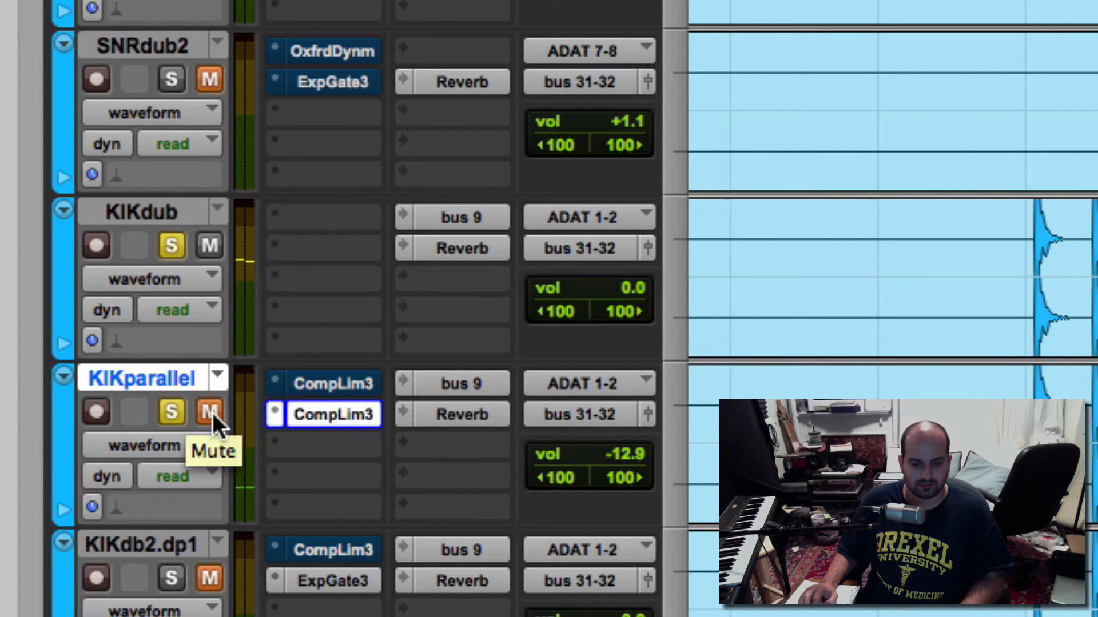
click(210, 412)
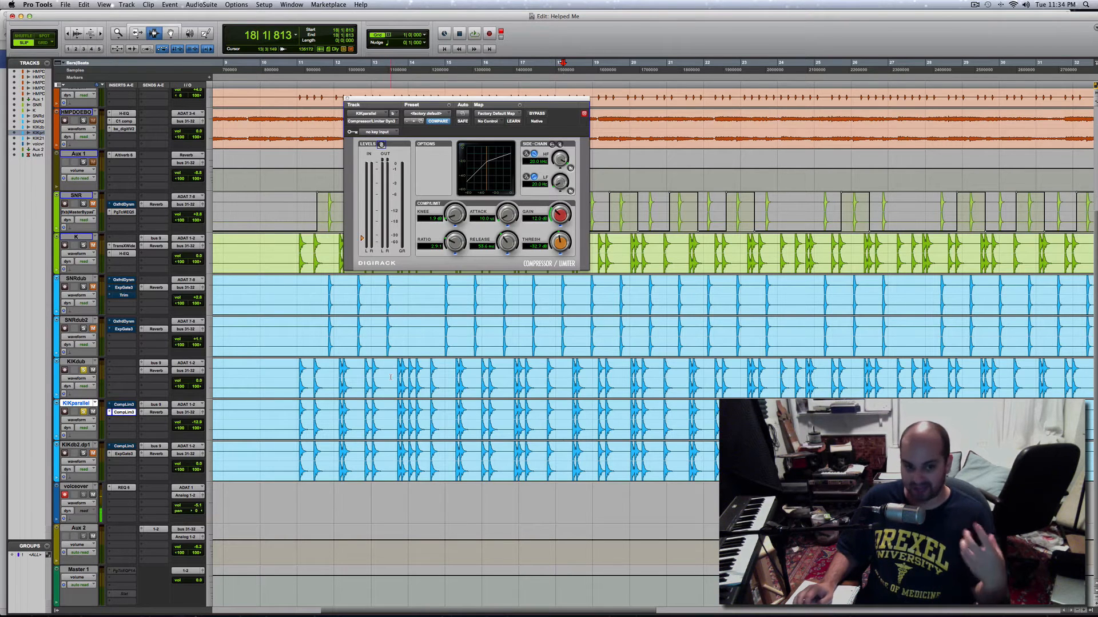
click(347, 98)
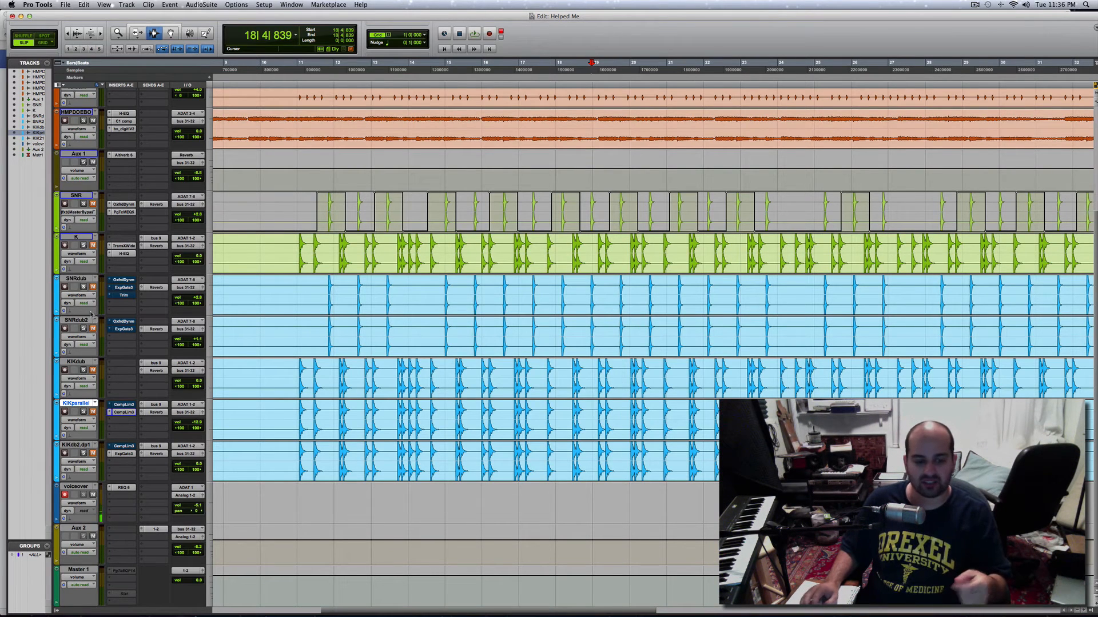
- Solo the SNRdub track, open its Expander/Gate and play the snare with the plug-in bypassed
click(84, 295)
click(86, 294)
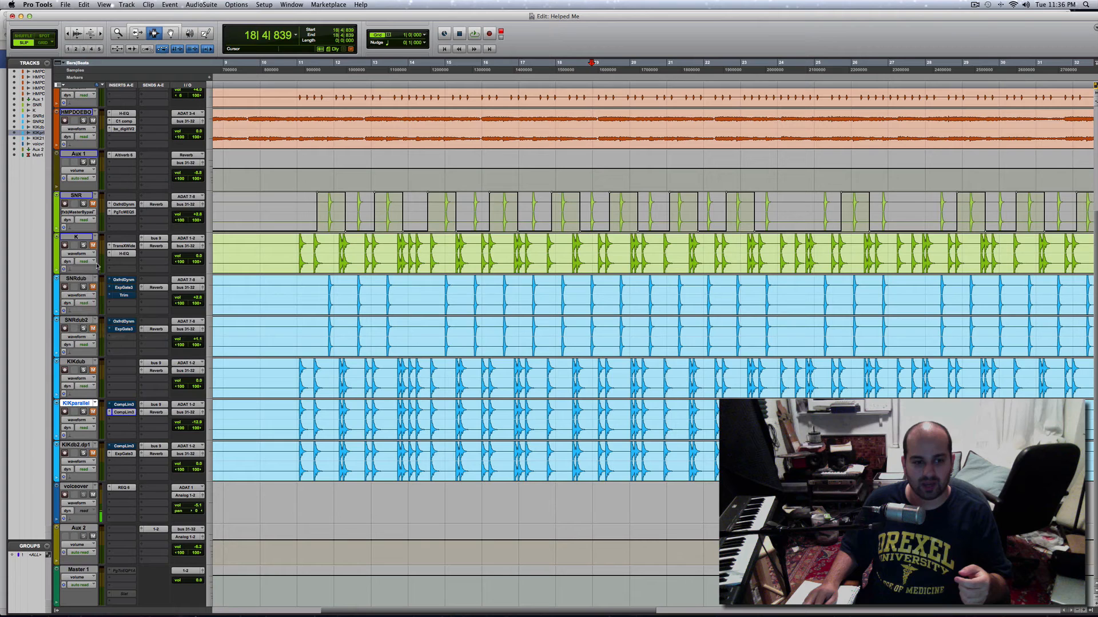
click(83, 329)
click(123, 330)
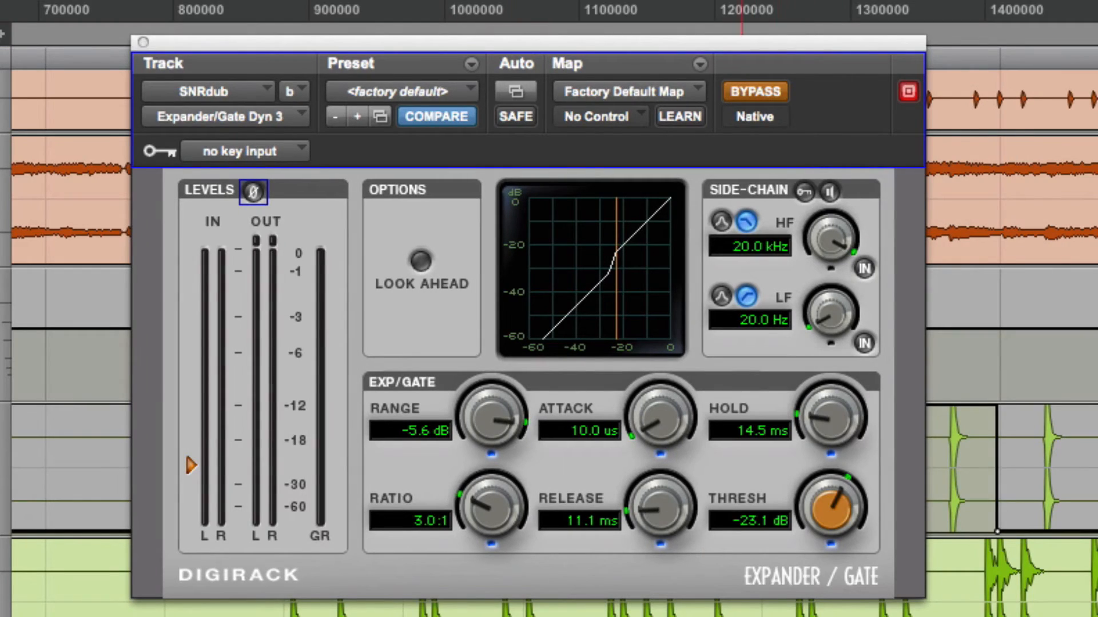
key(space)
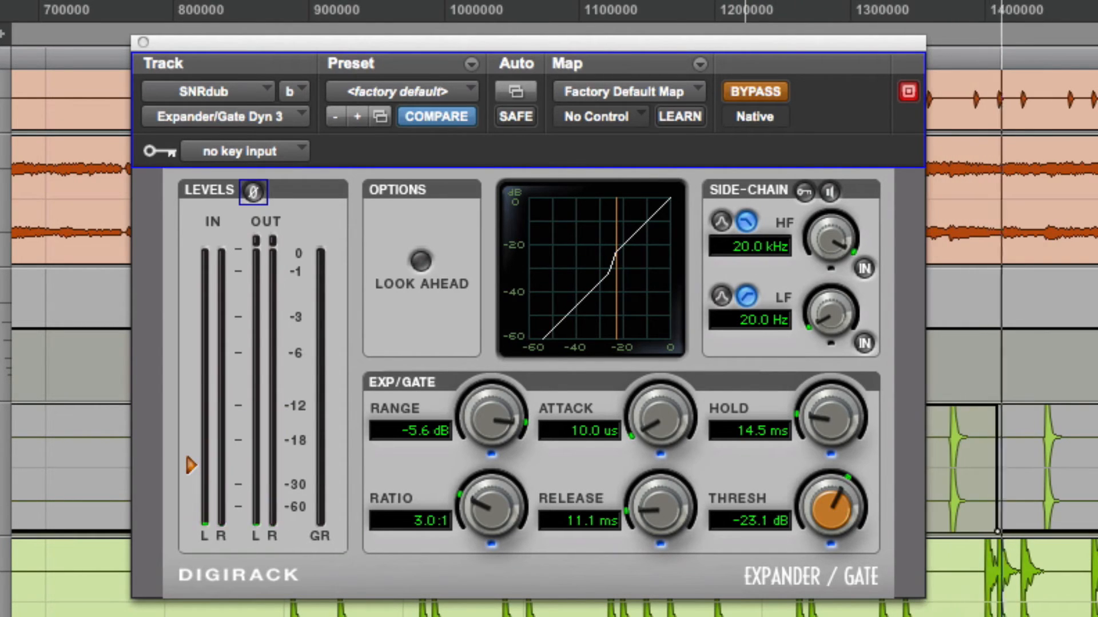
key(space)
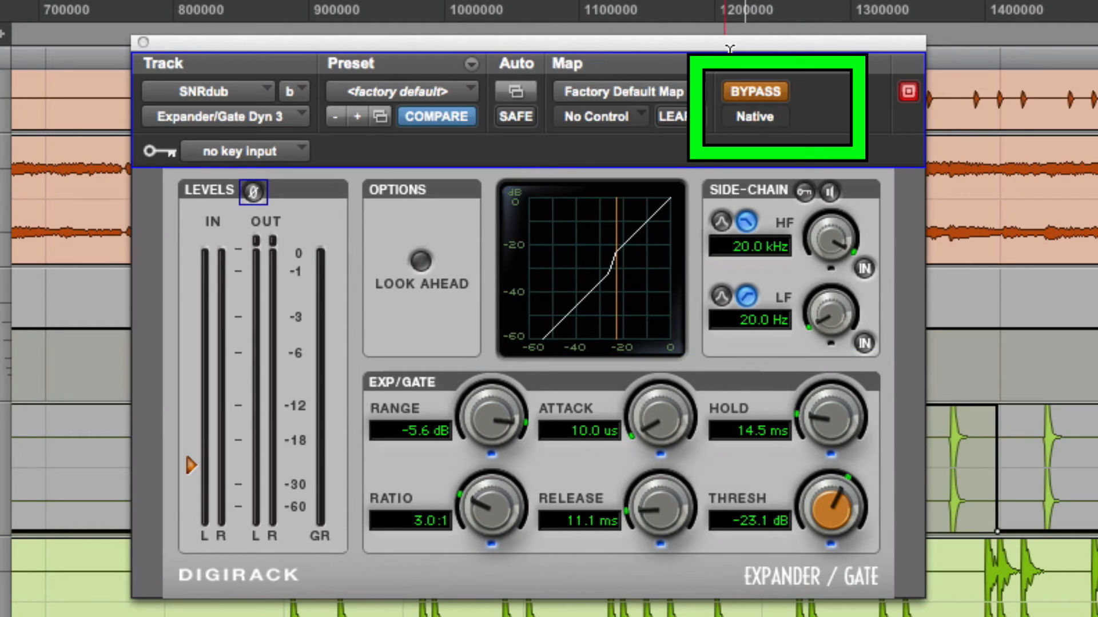
- Toggle bypass on SNRdub's Expander/Gate during playback to compare the snare with and without gating, leaving the gate active
key(space)
click(734, 87)
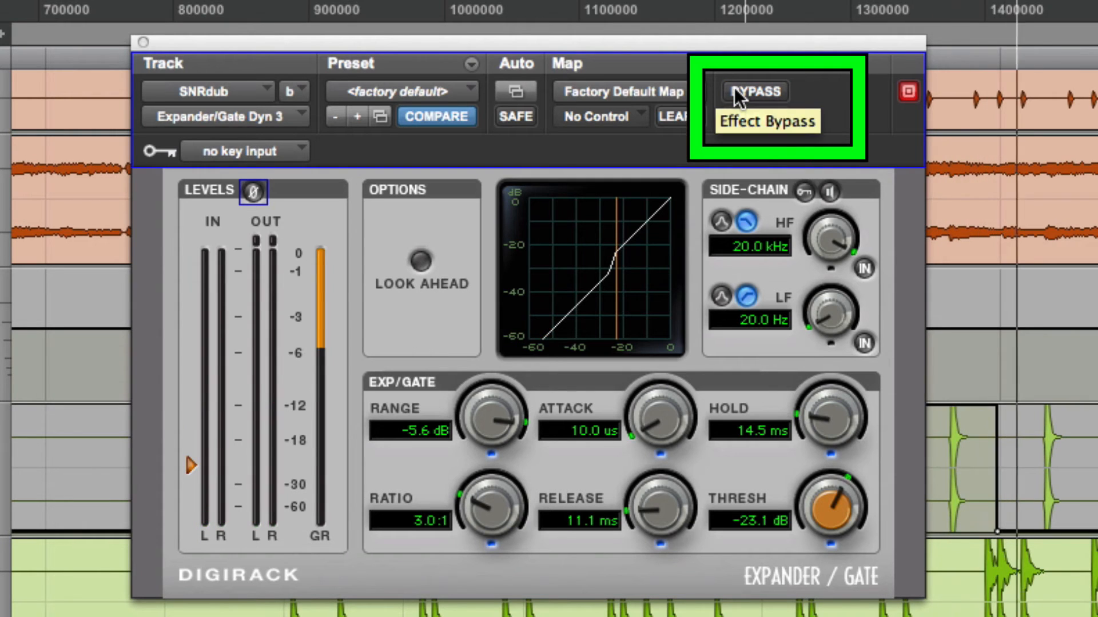
click(734, 88)
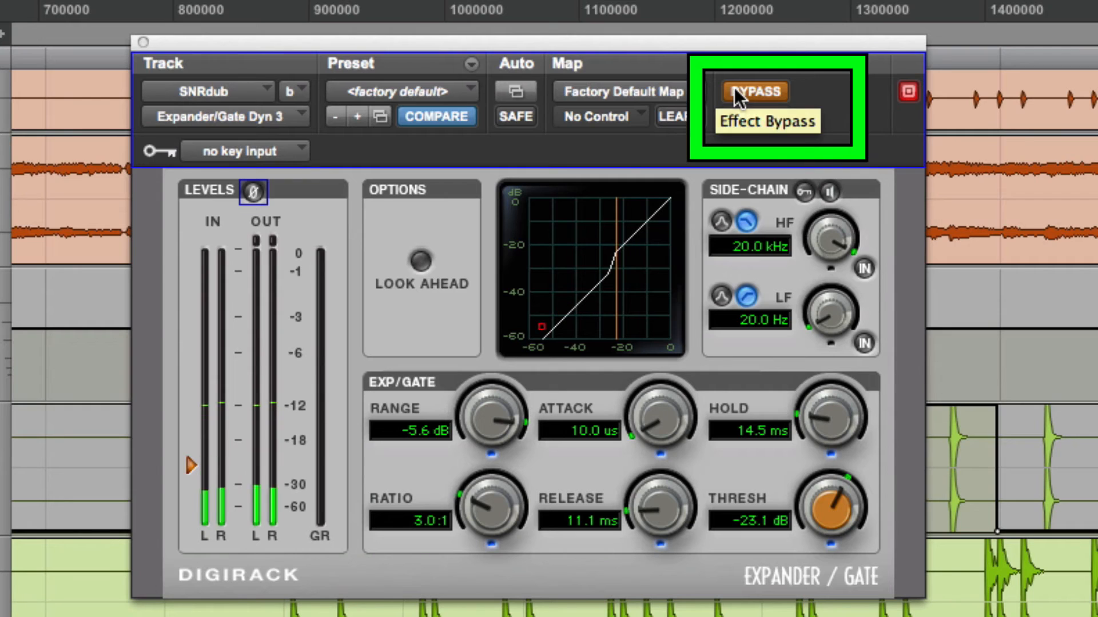
click(734, 87)
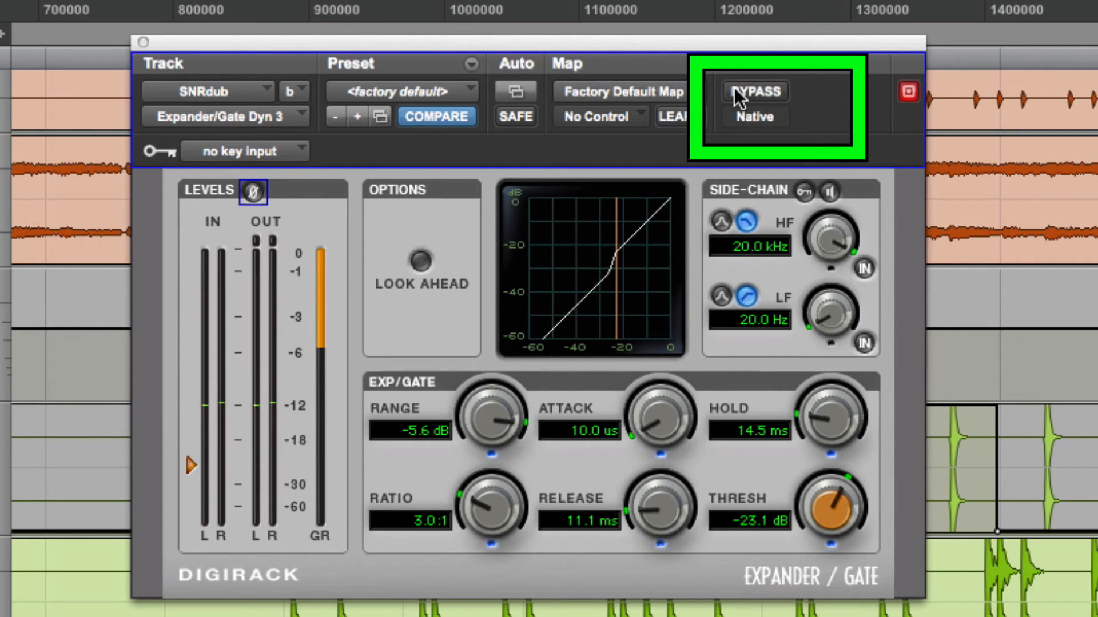
click(734, 87)
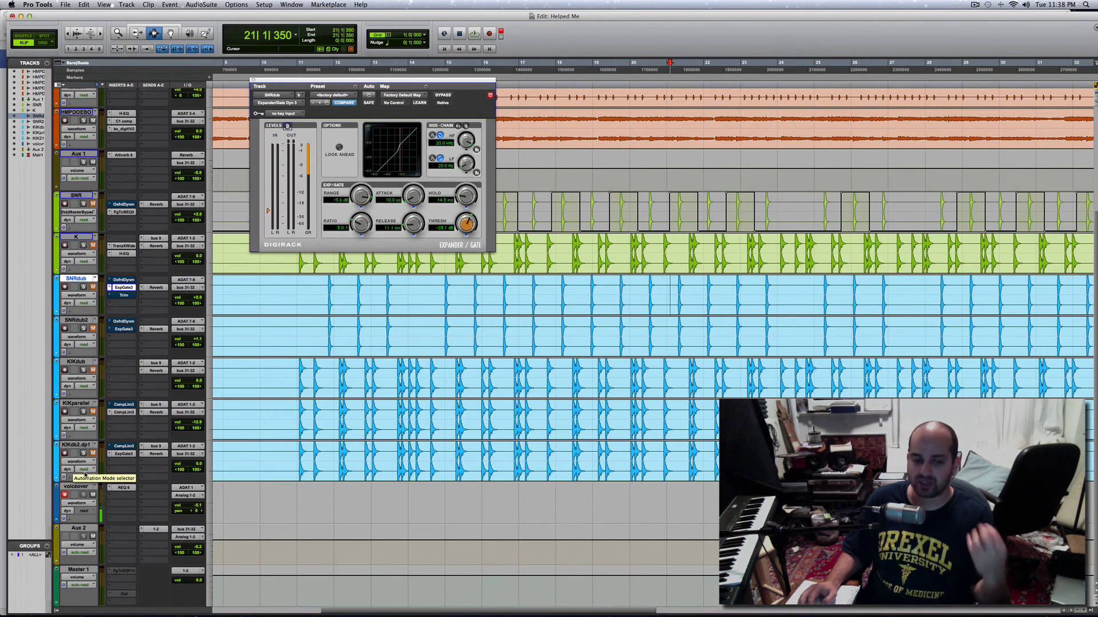
- Open the Expander/Gate on KIKdb2.dp1 and audition the kick from around bar 10 with the plug-in bypassed and active
click(121, 455)
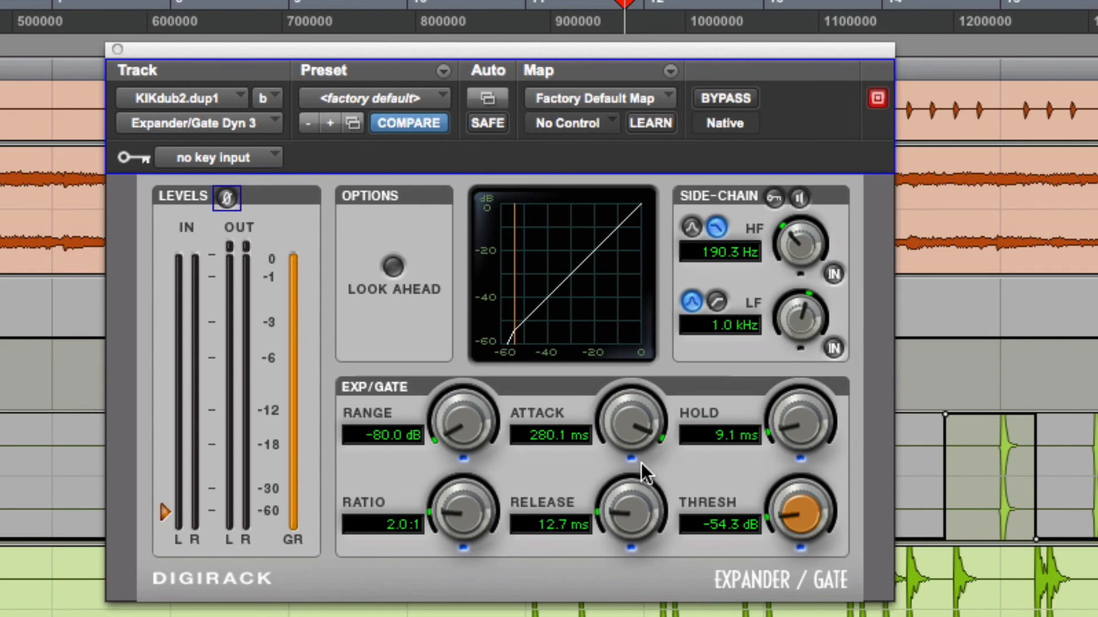
click(721, 96)
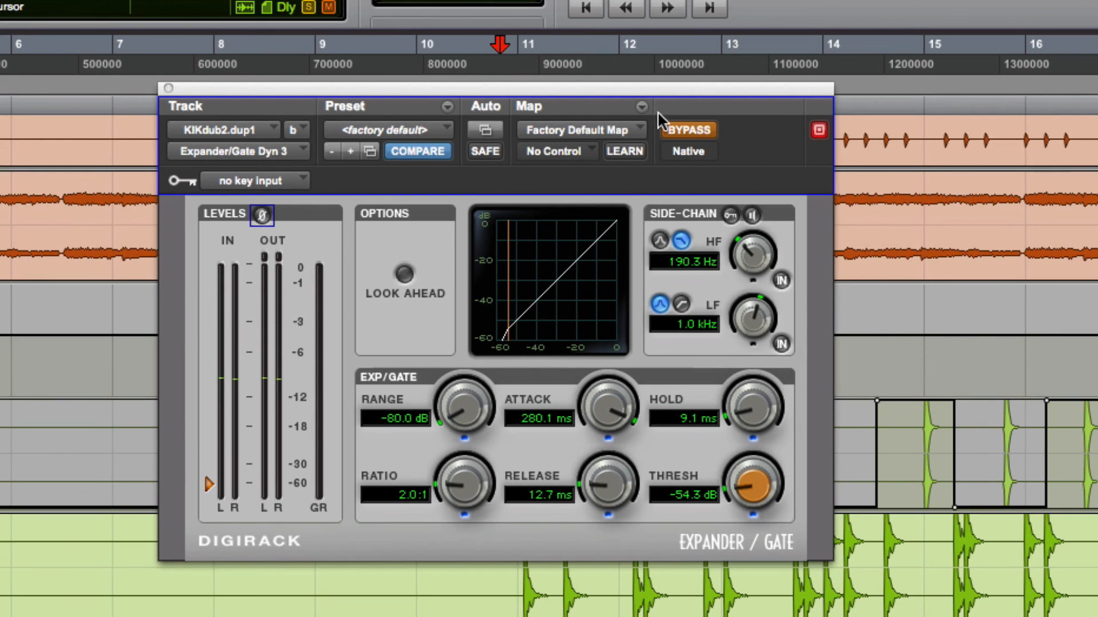
click(689, 130)
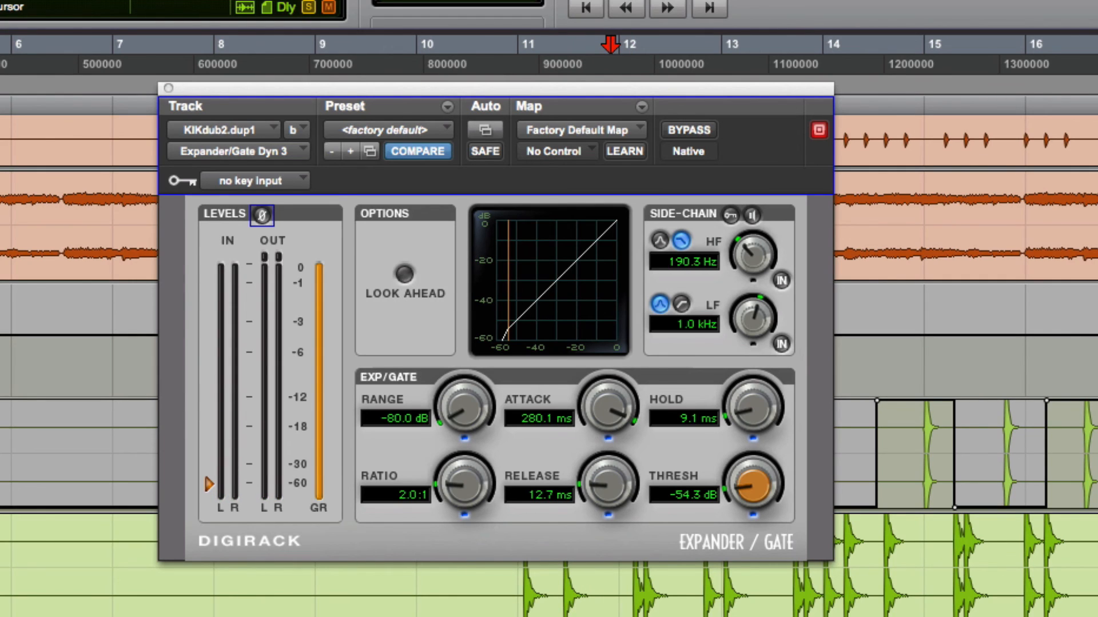
click(522, 66)
key(space)
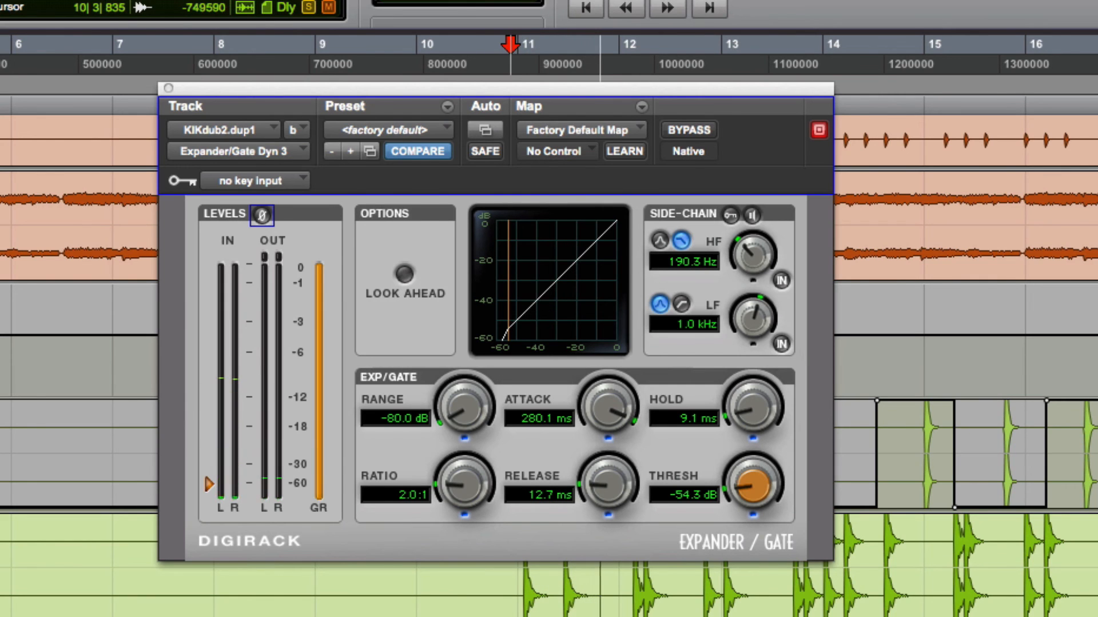
key(space)
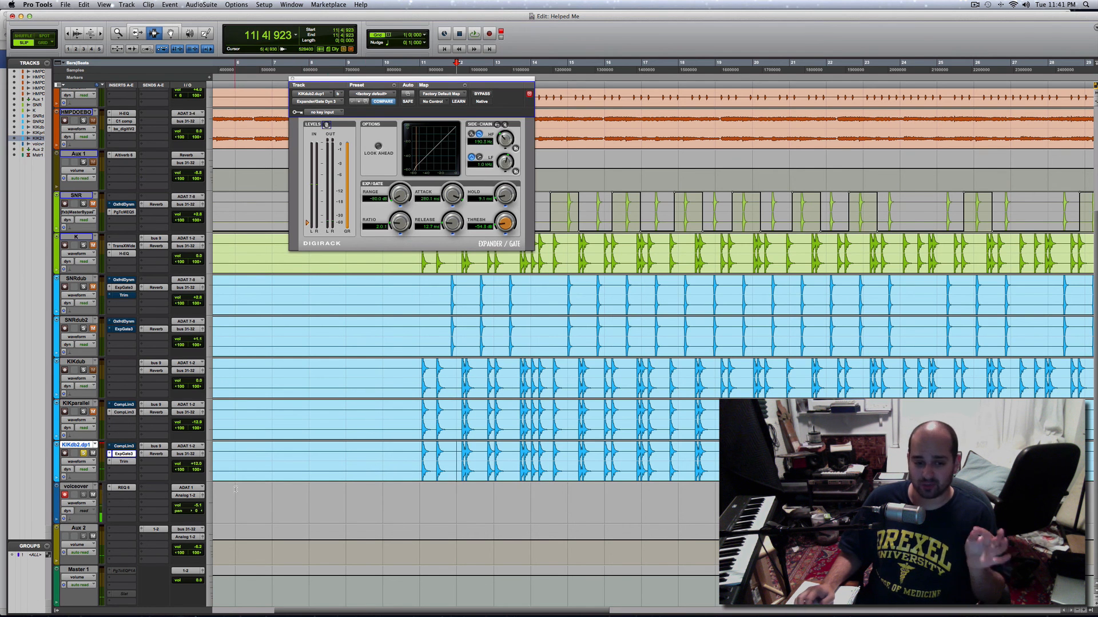
- Solo KIKdub alongside KIKdb2.dp1 and unmute KIKdb2.dp1 to hear both kicks together
click(84, 371)
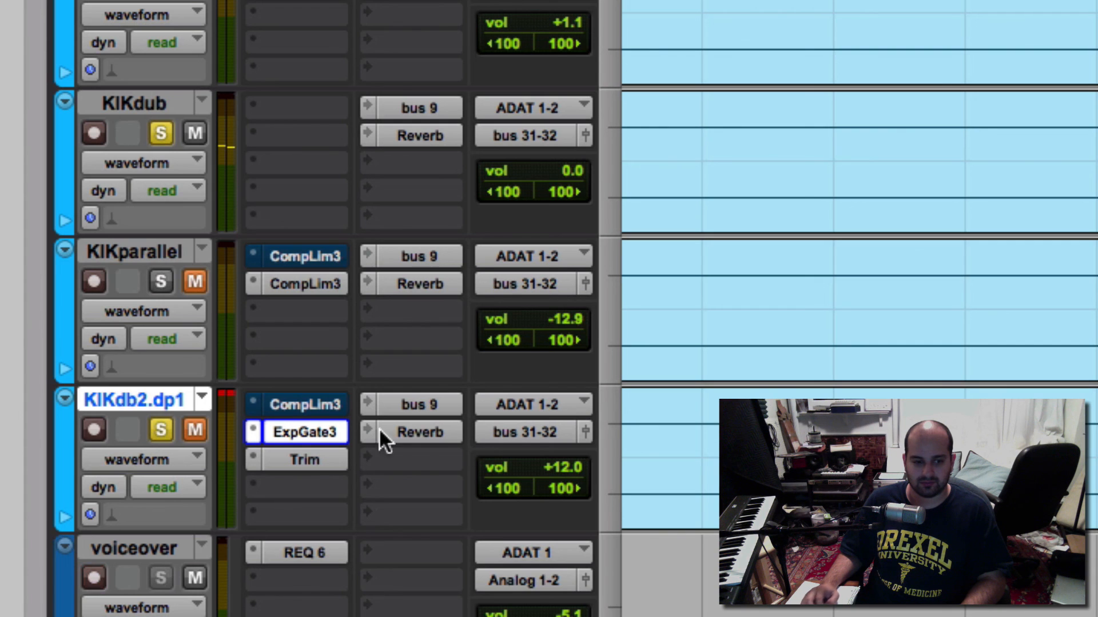
click(194, 430)
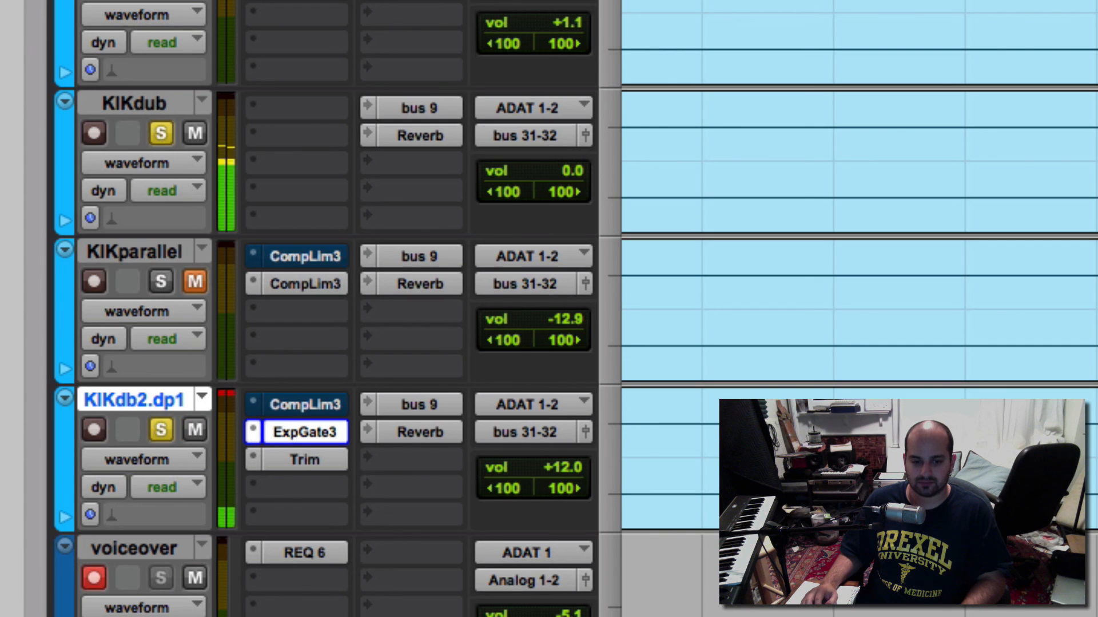